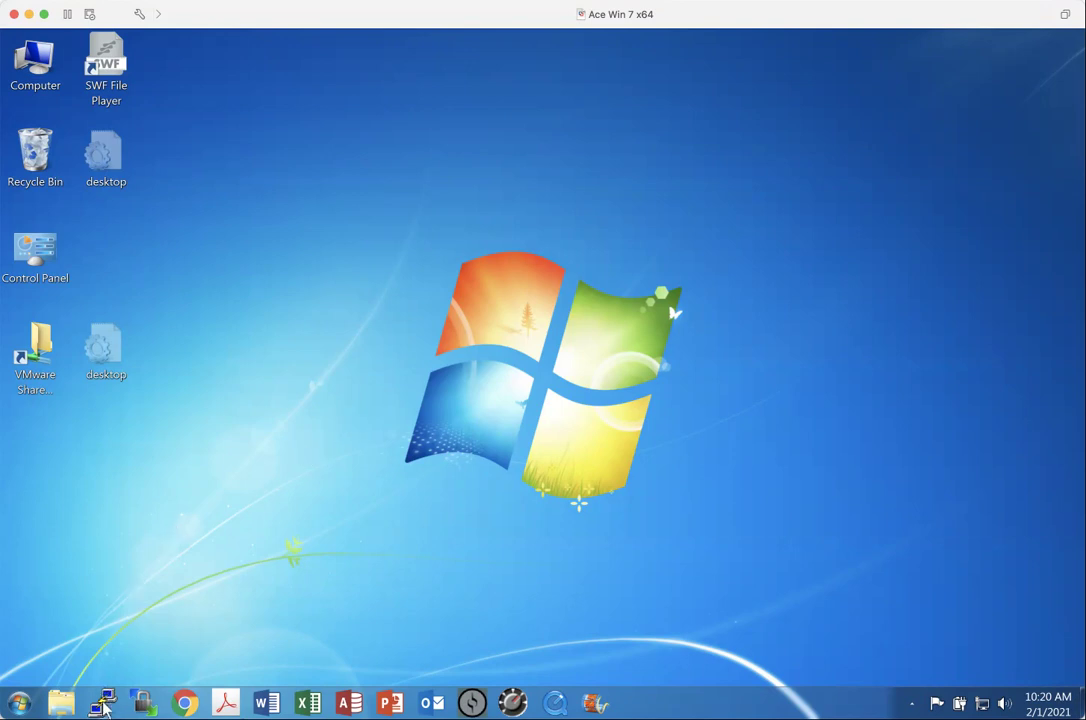
Start a PuTTY SSH connection to host acadnx.hvcc.edu
left_click(104, 704)
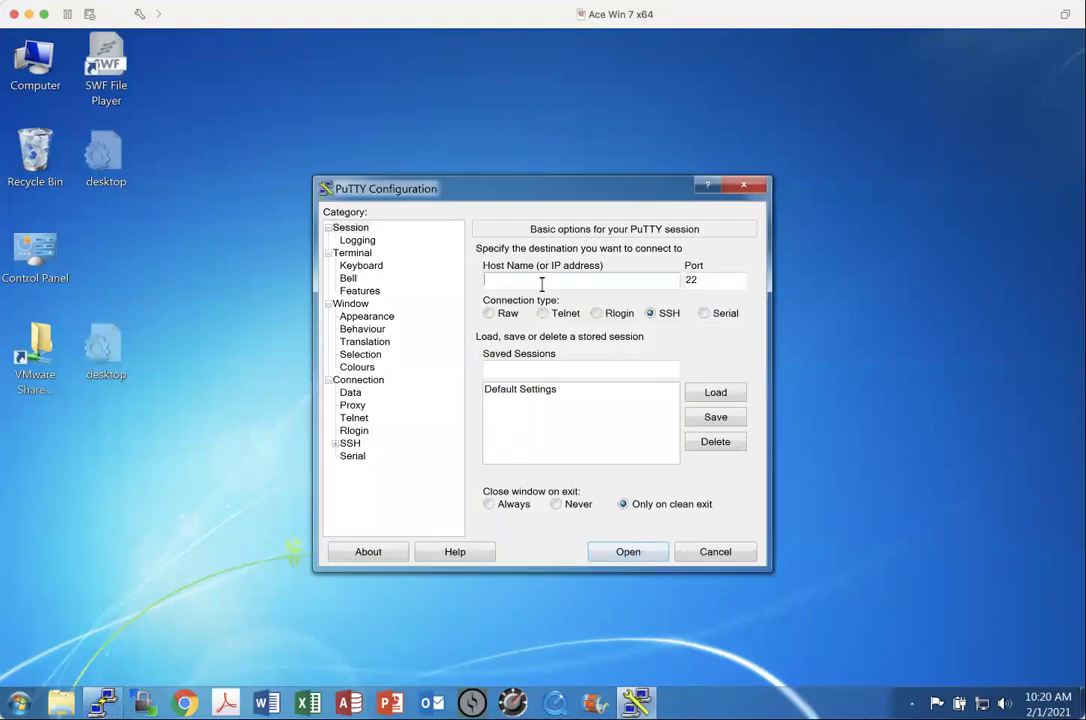
type("acadnx.hvcc.edu")
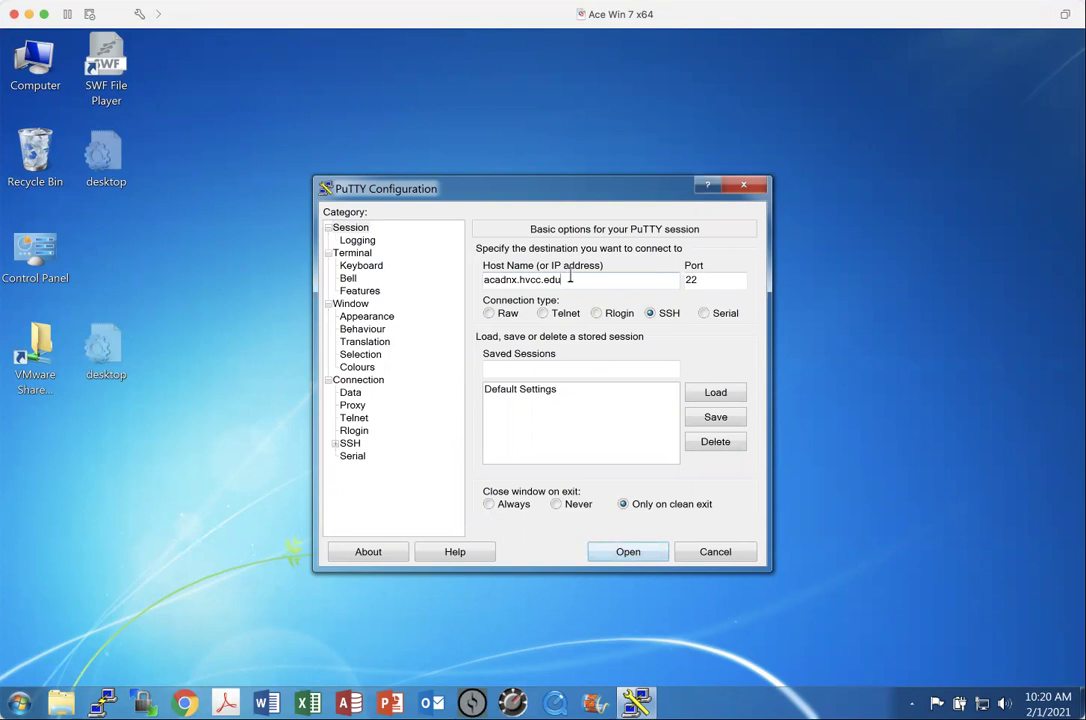
left_click(628, 556)
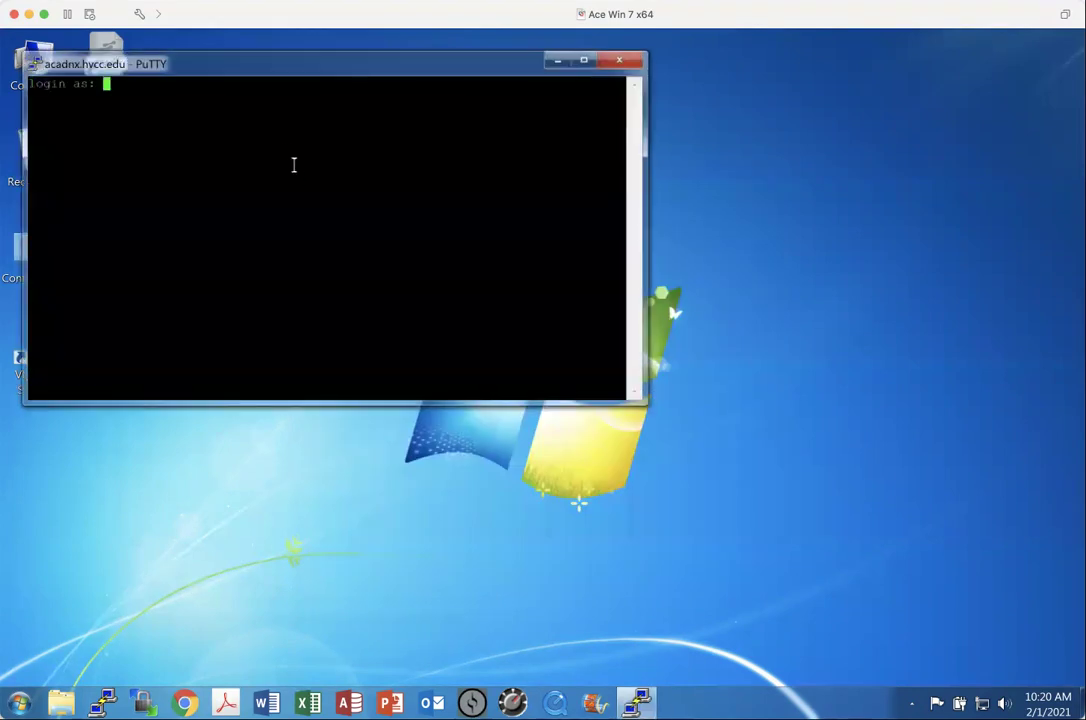
Center the terminal, log in with the account's username and password, and run clear
left_click_drag(227, 71, 383, 156)
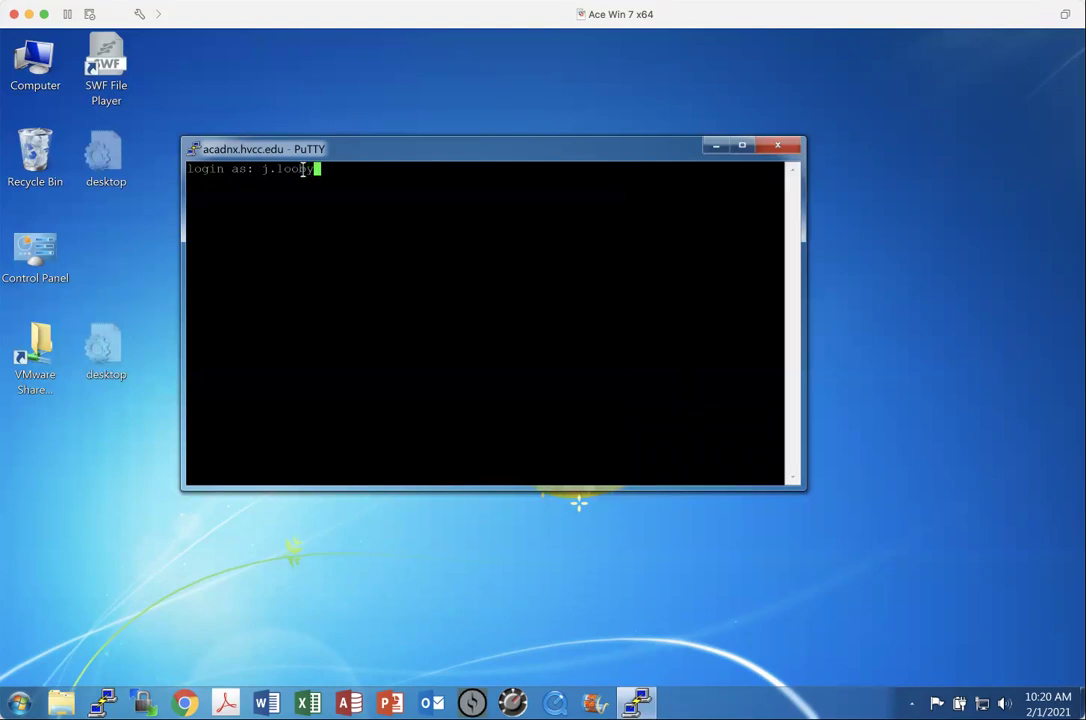
key("Return")
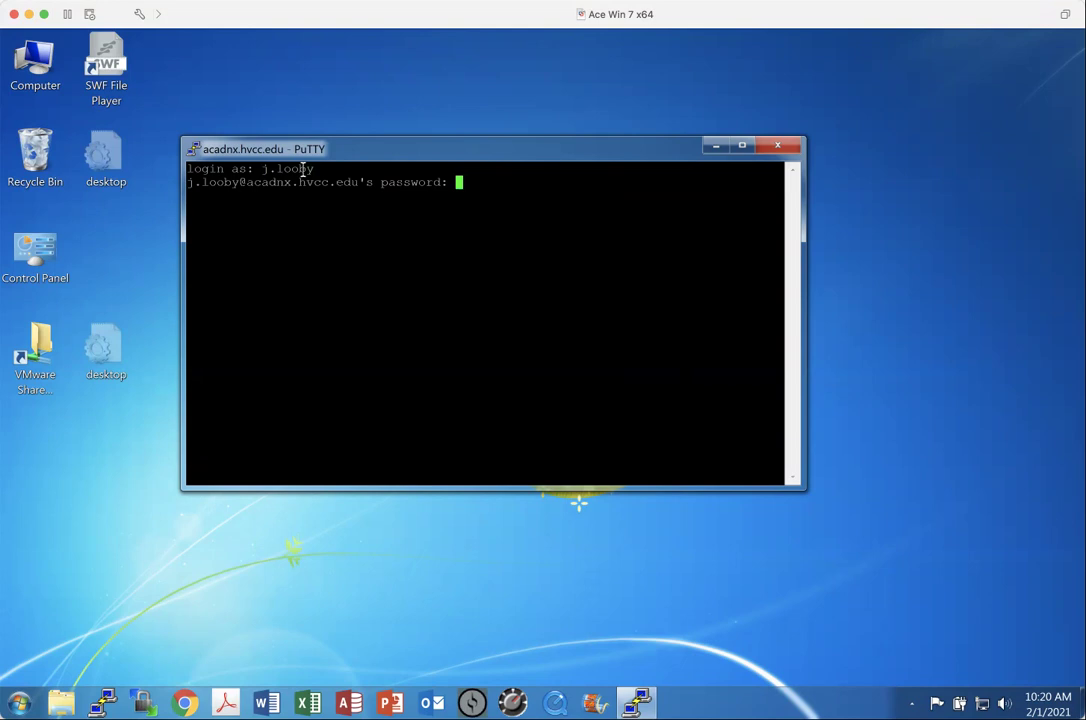
key("Return")
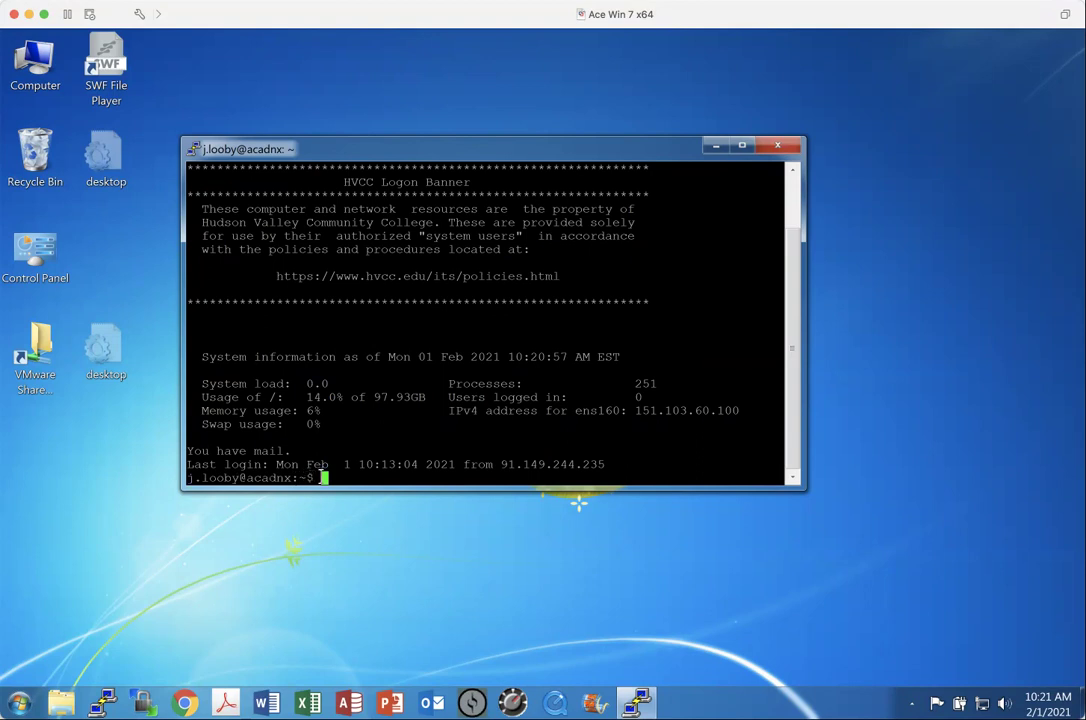
type("clear")
key("Return")
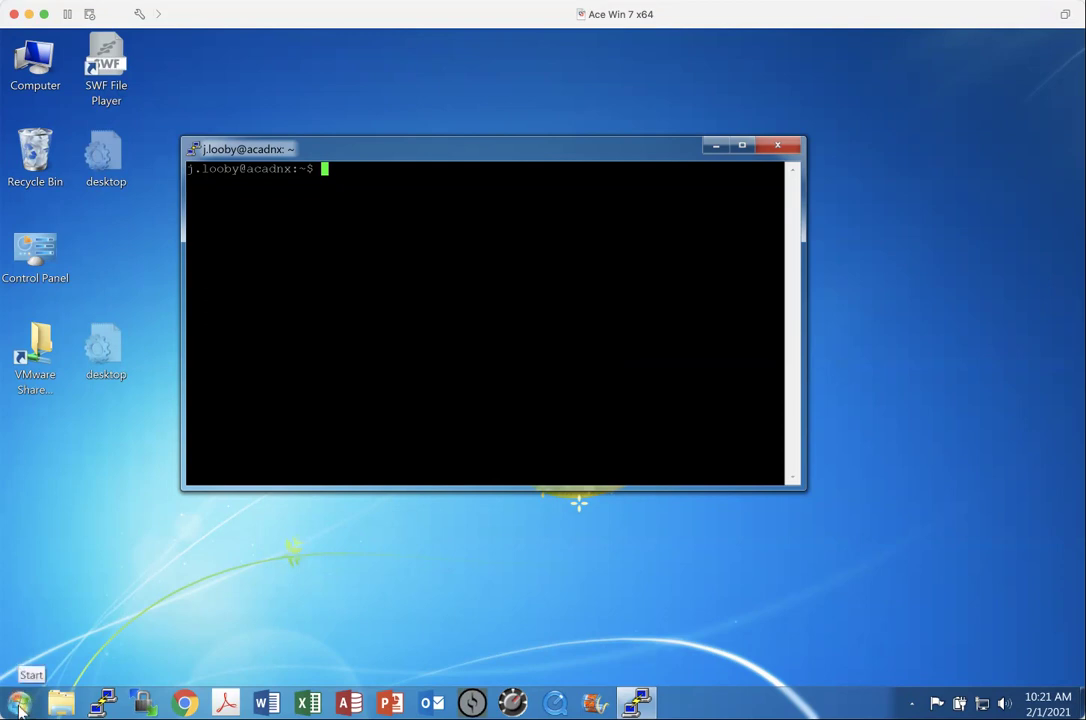
Launch Snipping Tool from the Start search and move it away from the terminal
left_click(20, 706)
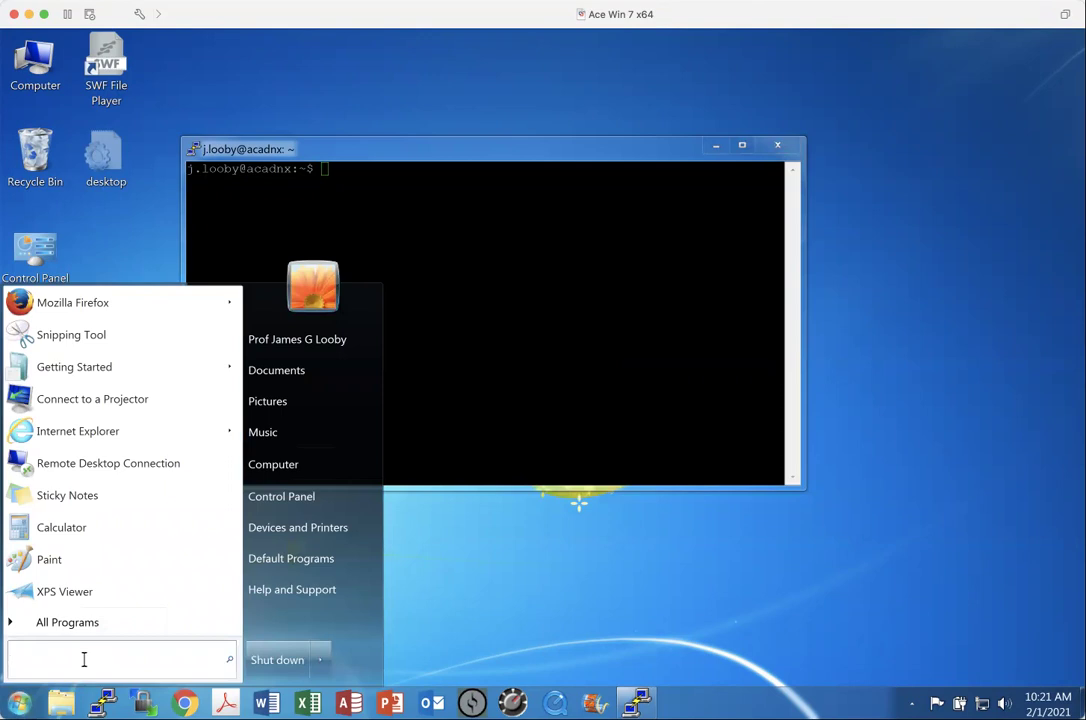
type("snipp")
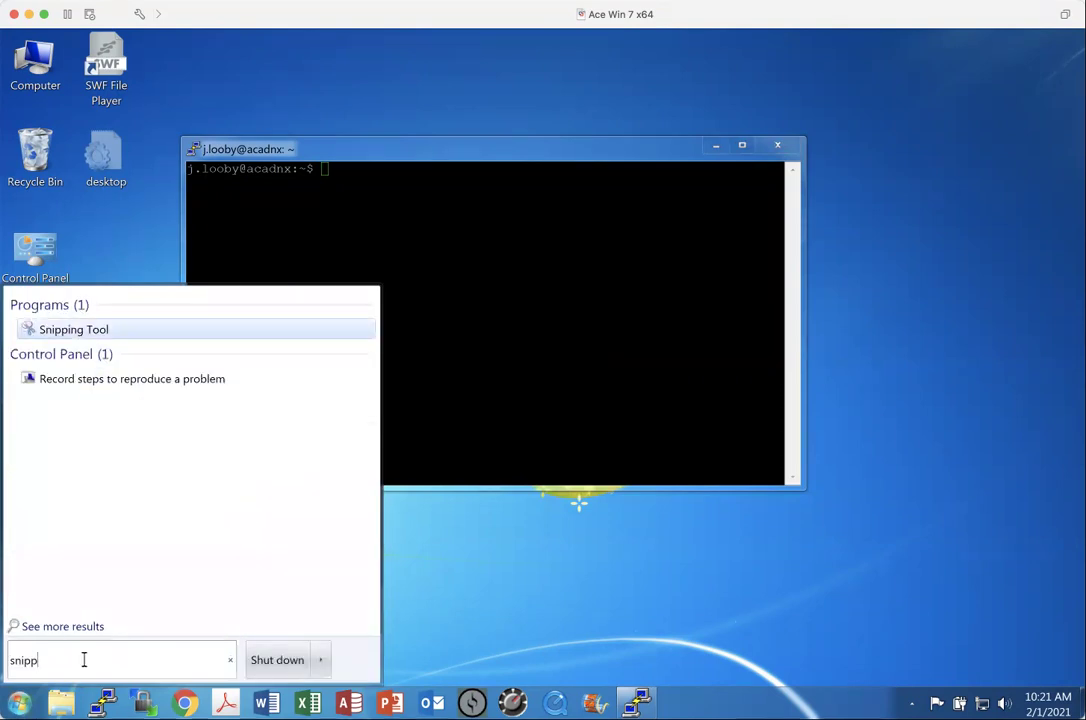
left_click(61, 333)
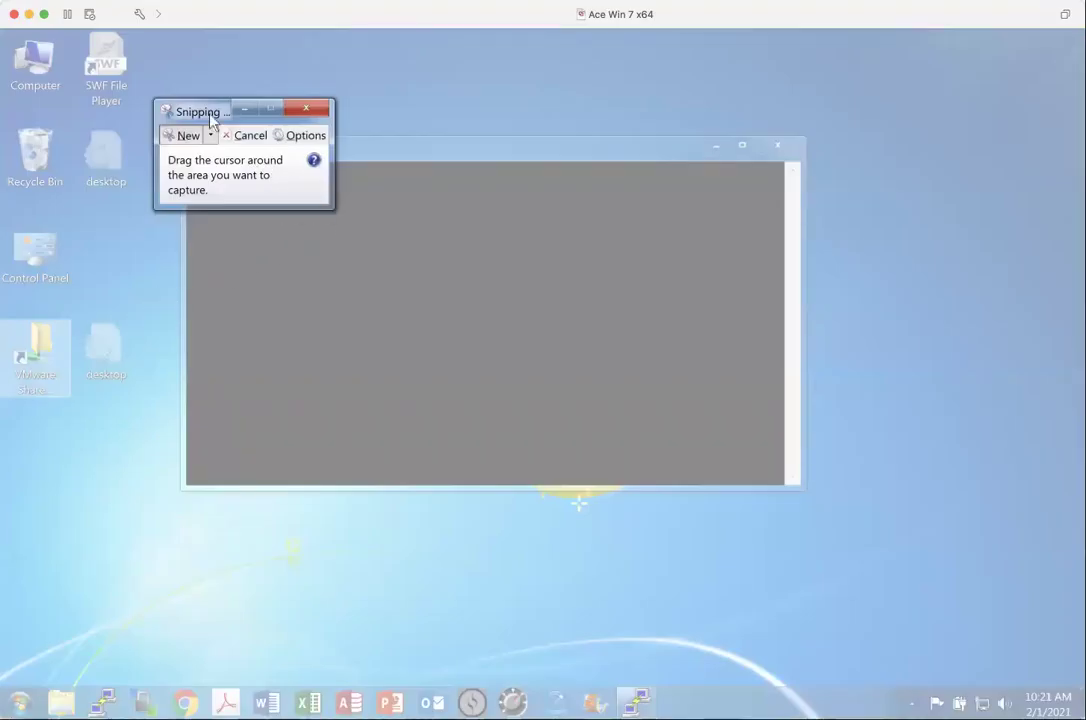
left_click_drag(208, 110, 57, 44)
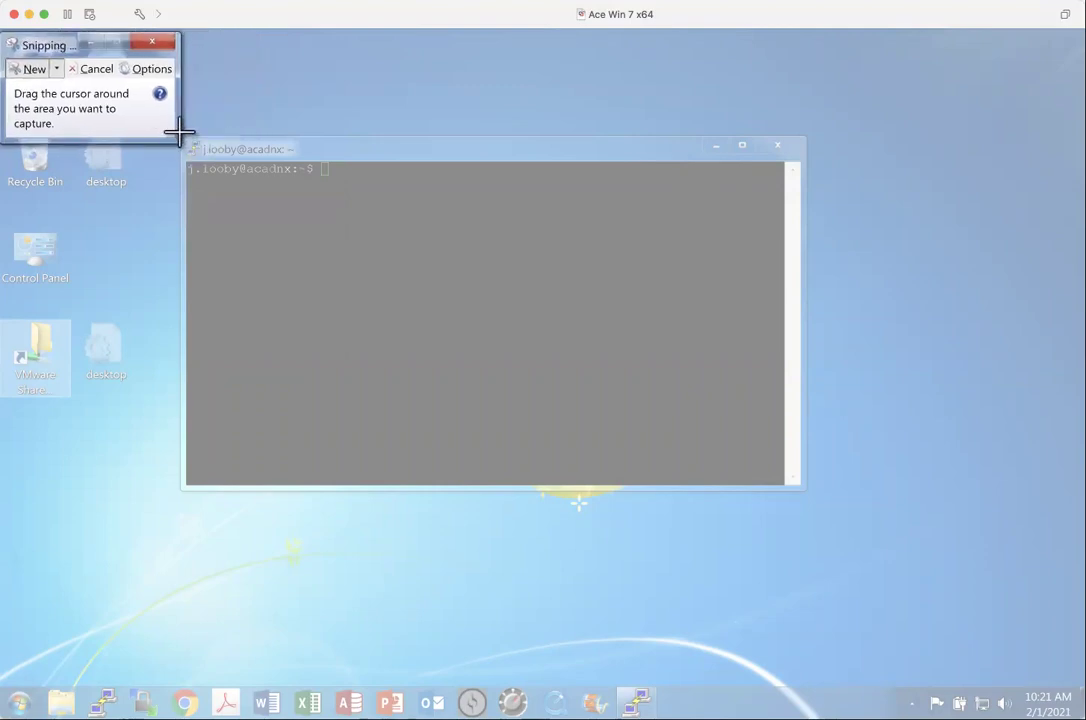
Snip the whole PuTTY terminal window and copy the capture to the clipboard
left_click_drag(200, 150, 796, 481)
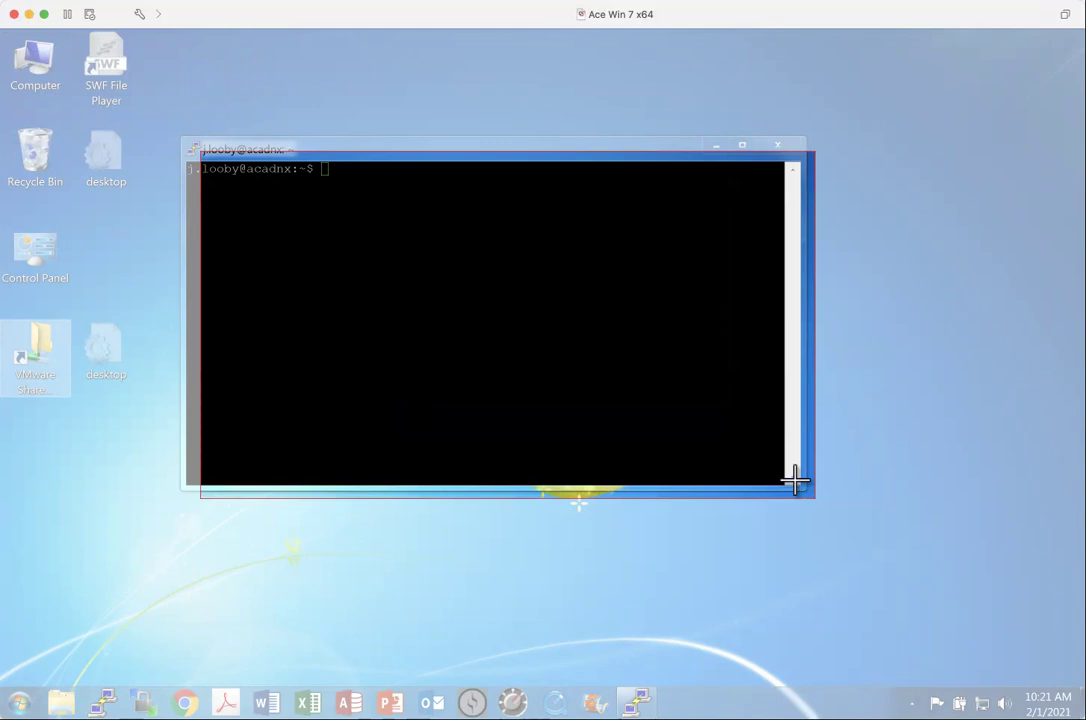
left_click_drag(796, 481, 796, 481)
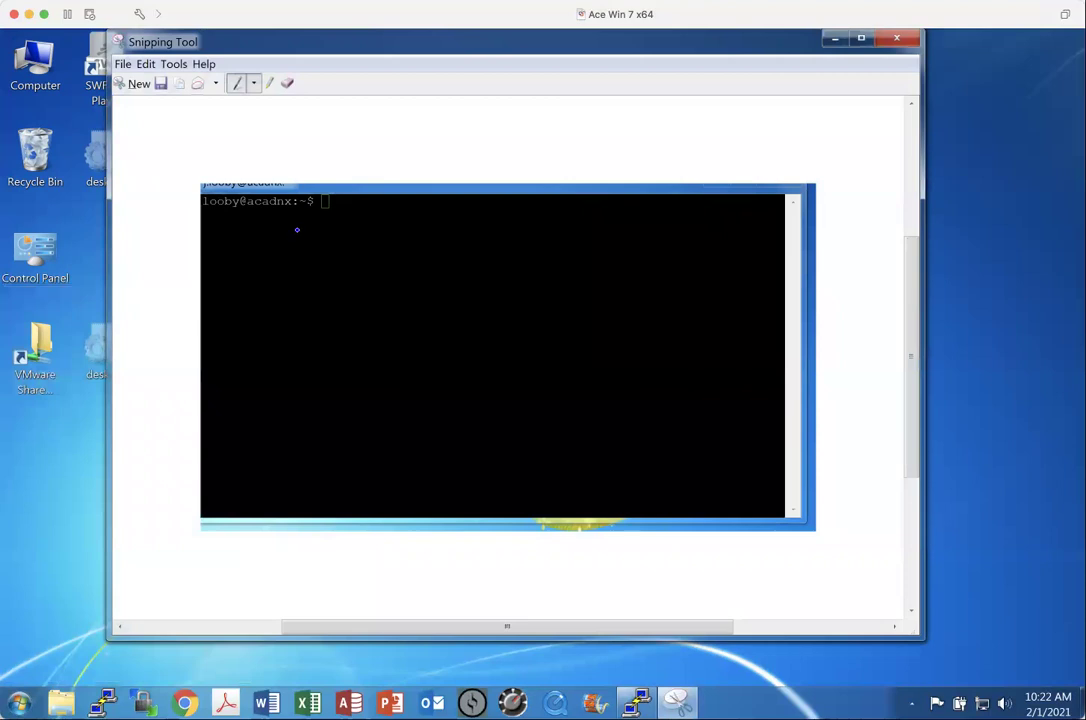
left_click(146, 65)
left_click(160, 83)
Create a blank Word document with the heading 'exercise' and paste the terminal snip below
left_click(266, 704)
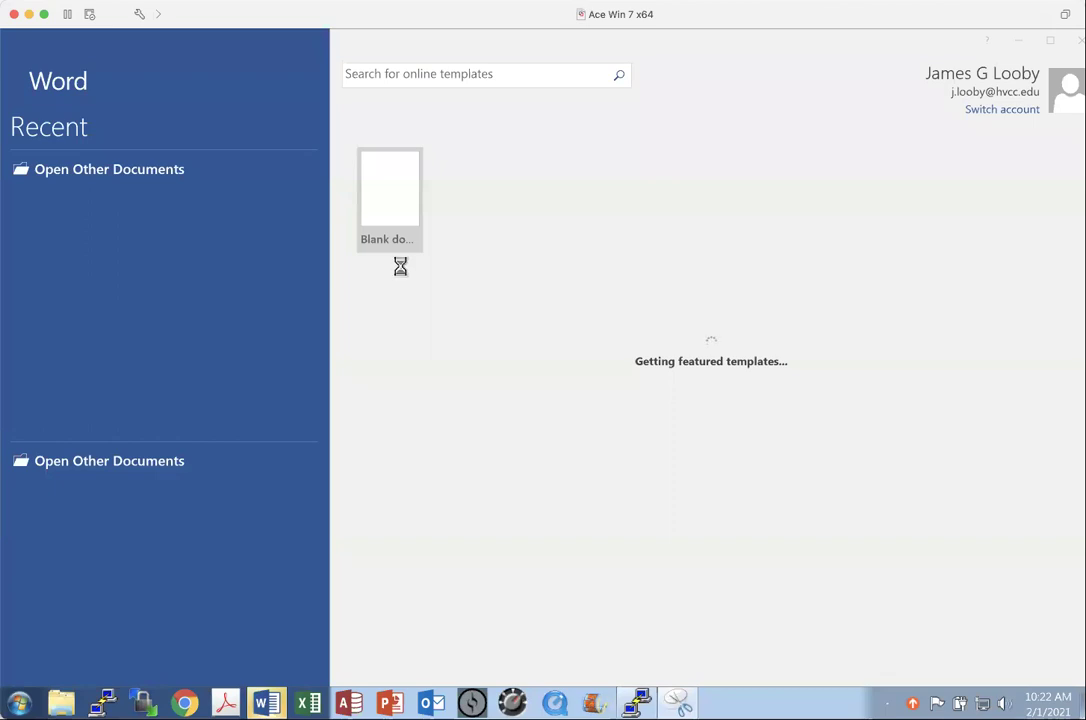
left_click(400, 218)
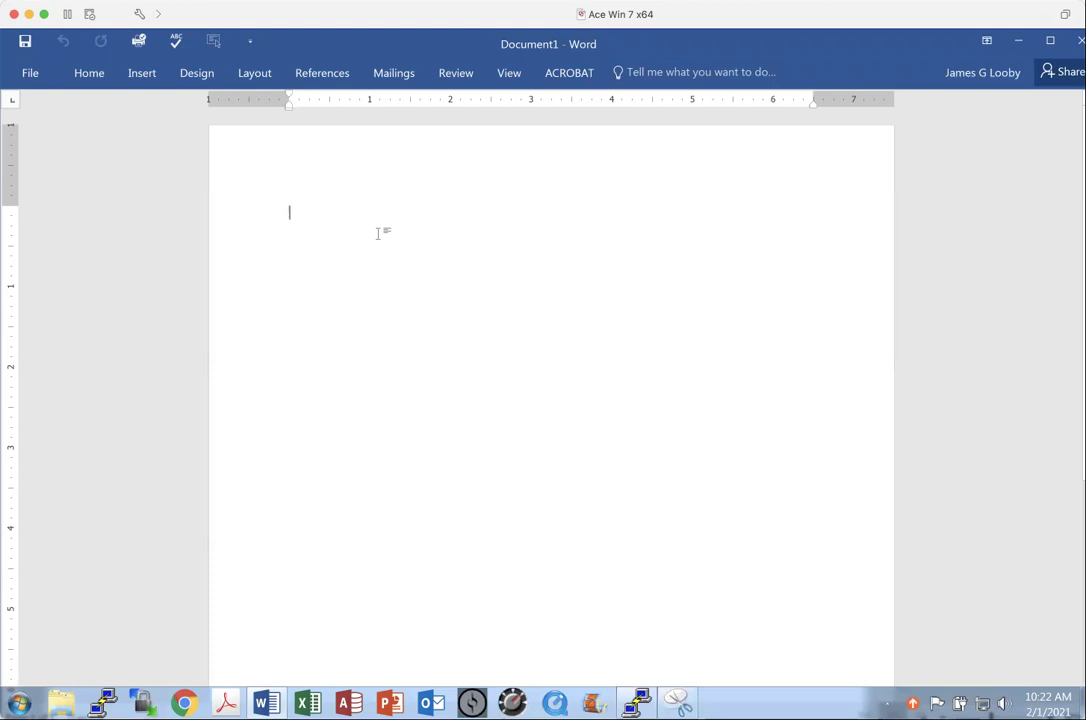
type("exercise")
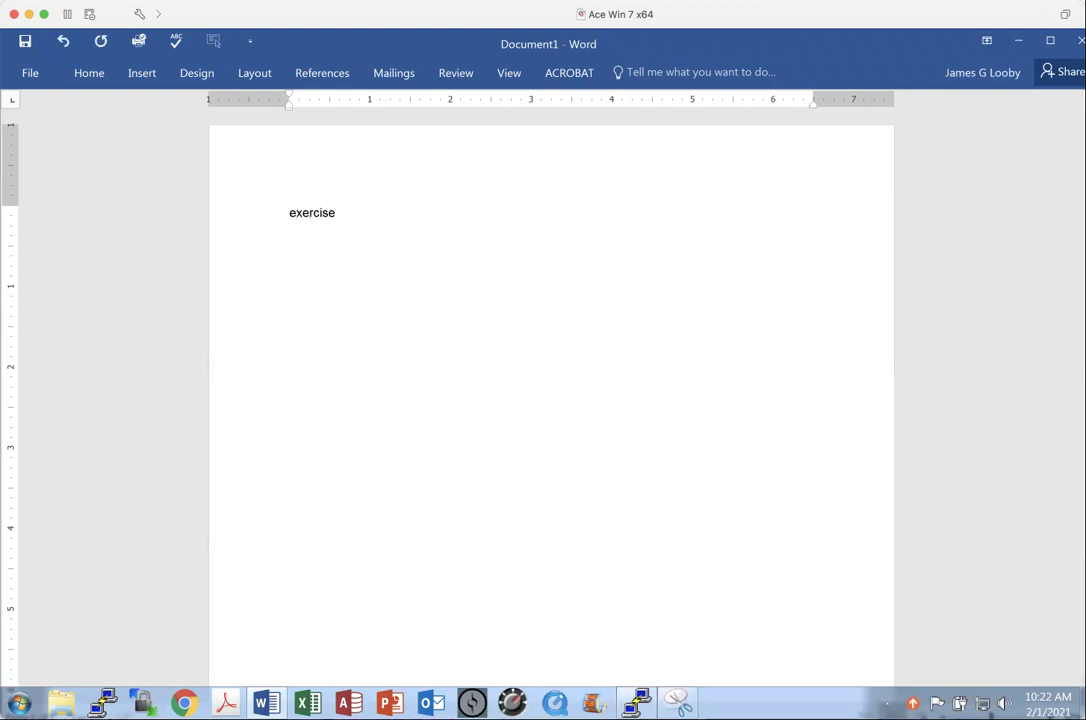
key("Return")
key("Return")
key("Return")
key("Return")
key("Return")
left_click(296, 242)
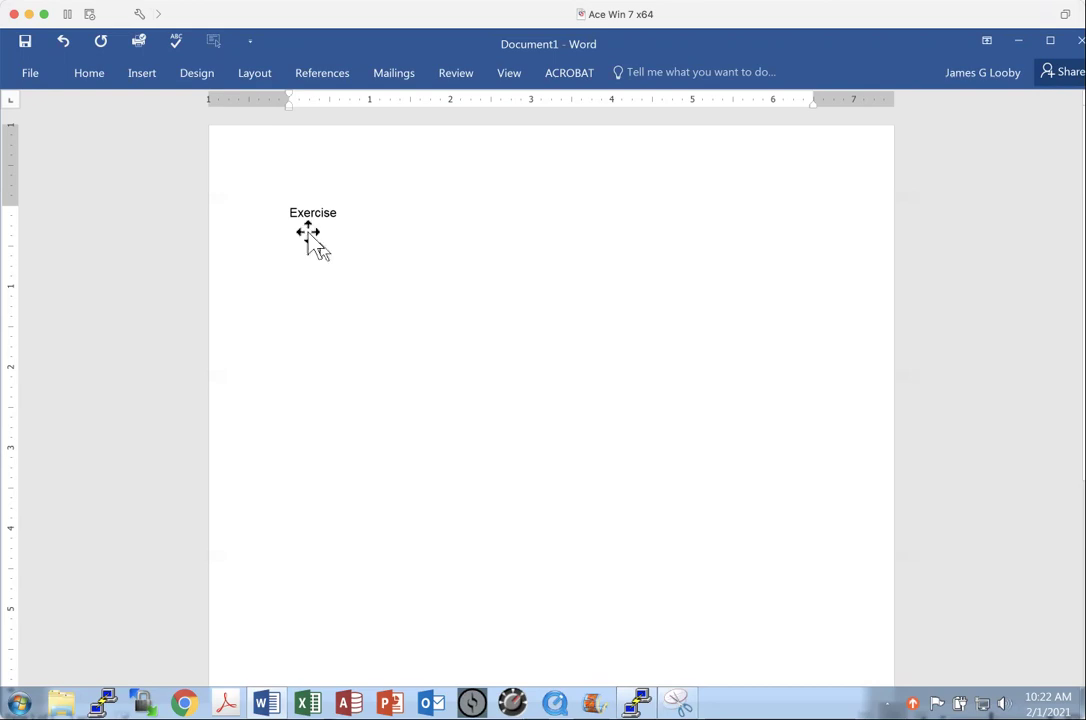
key("ctrl+v")
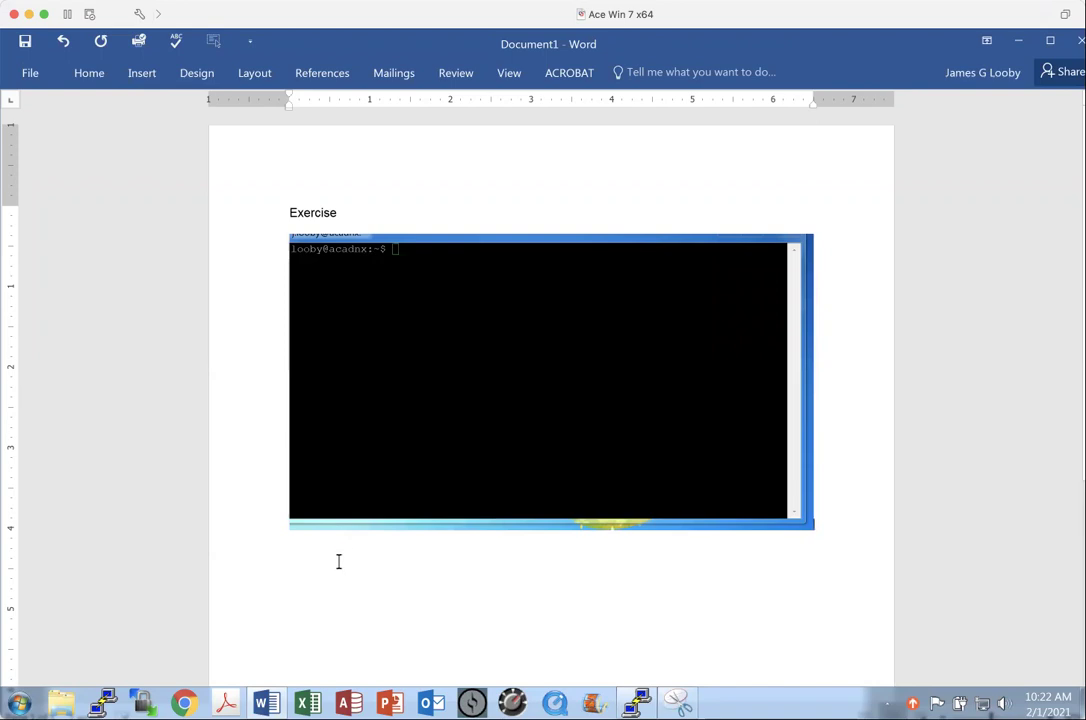
key("Return")
Close Word, discarding the document without saving
left_click(30, 73)
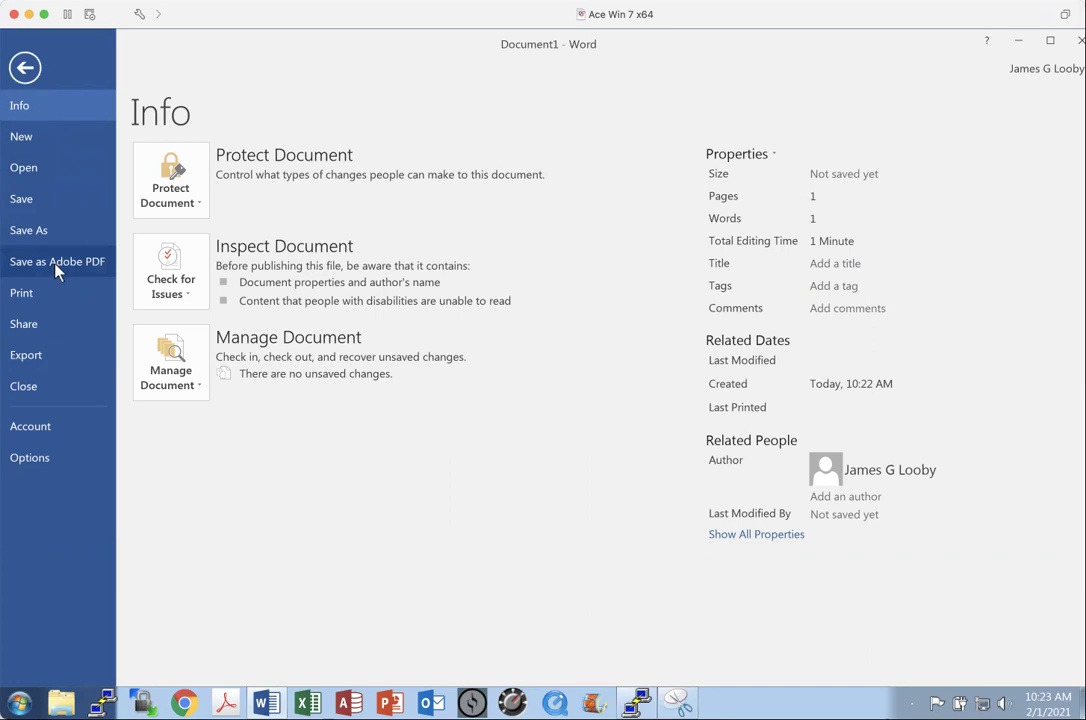
left_click(24, 68)
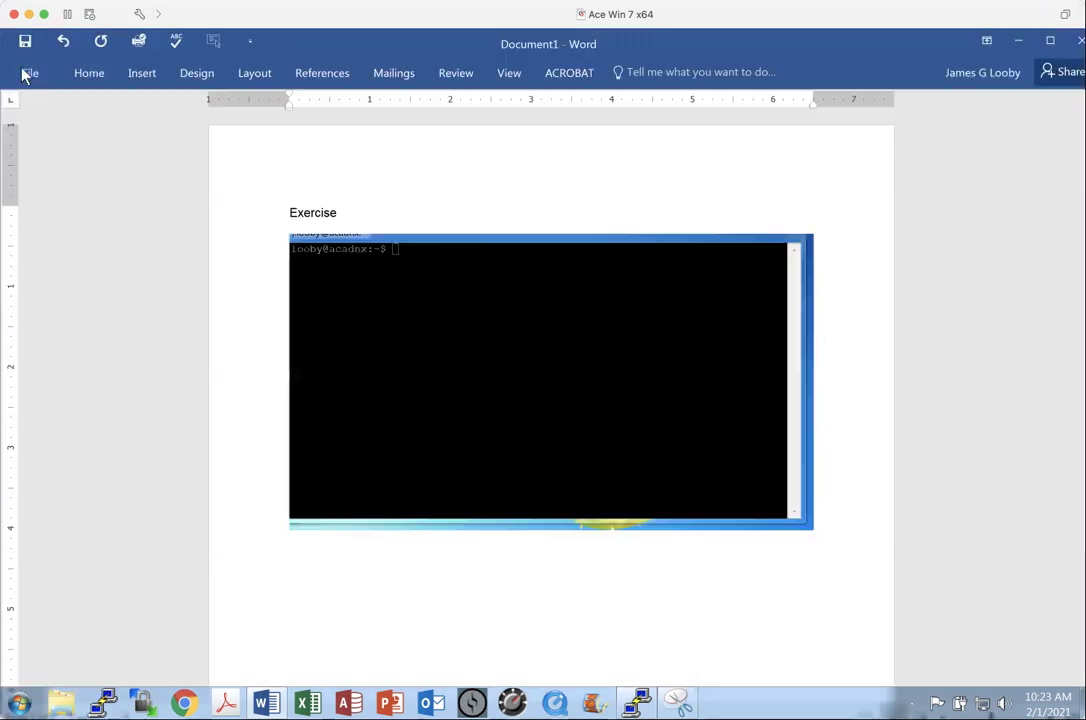
left_click(1079, 42)
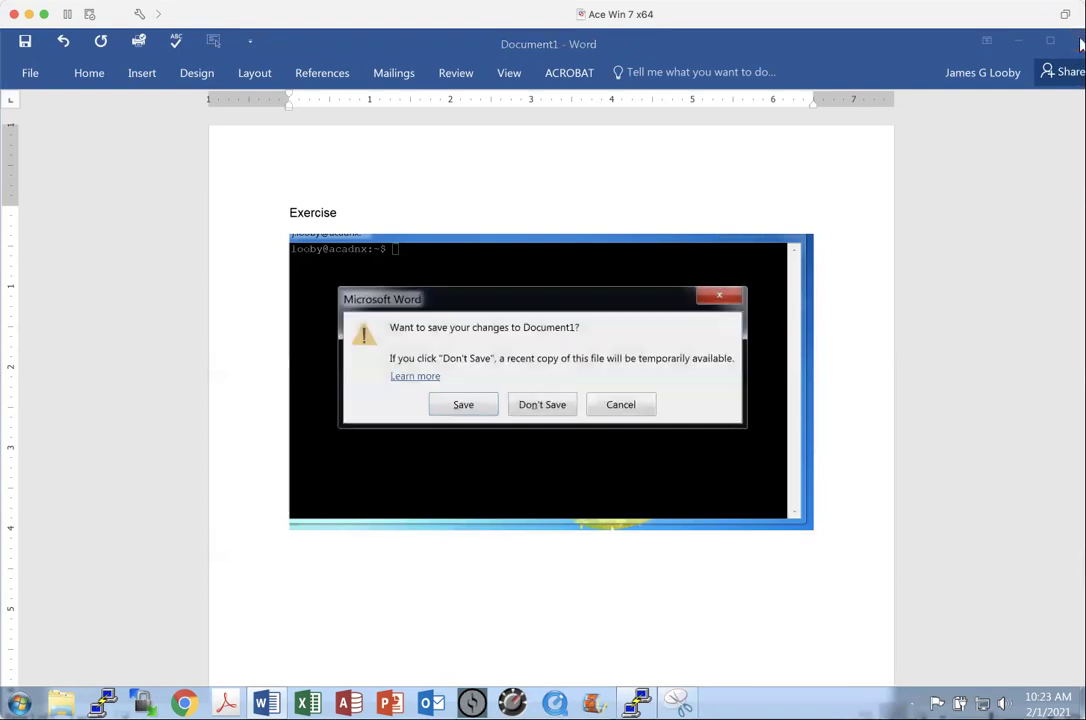
left_click(548, 408)
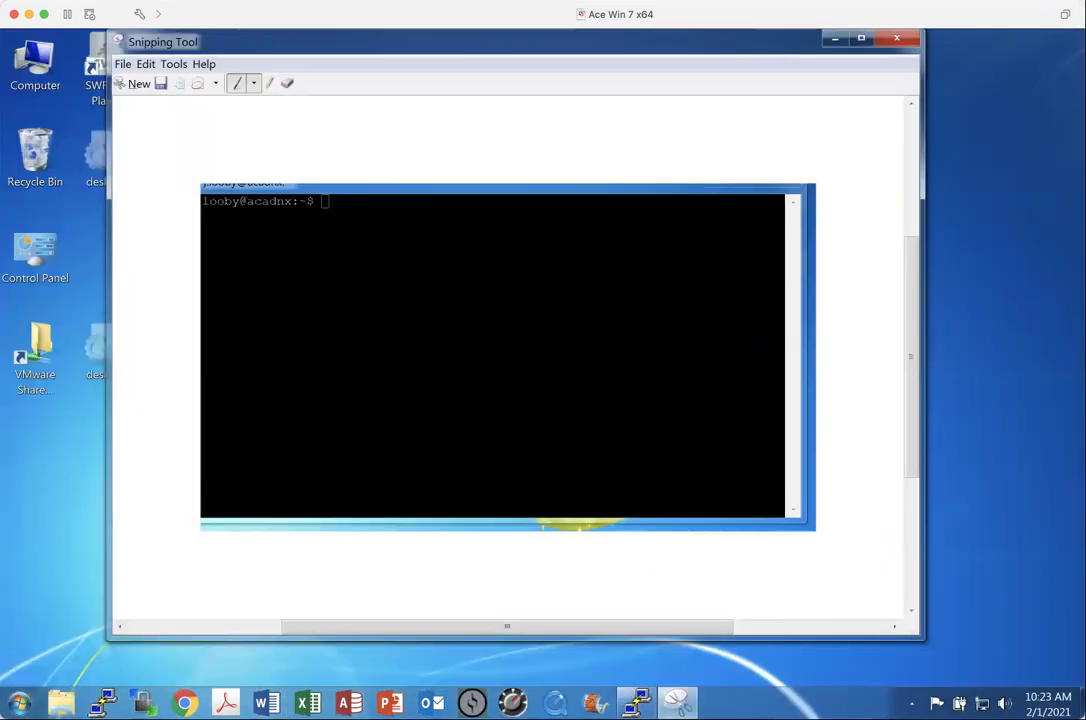
Pin Snipping Tool to the taskbar from its taskbar button's right-click menu
mouse_move(678, 705)
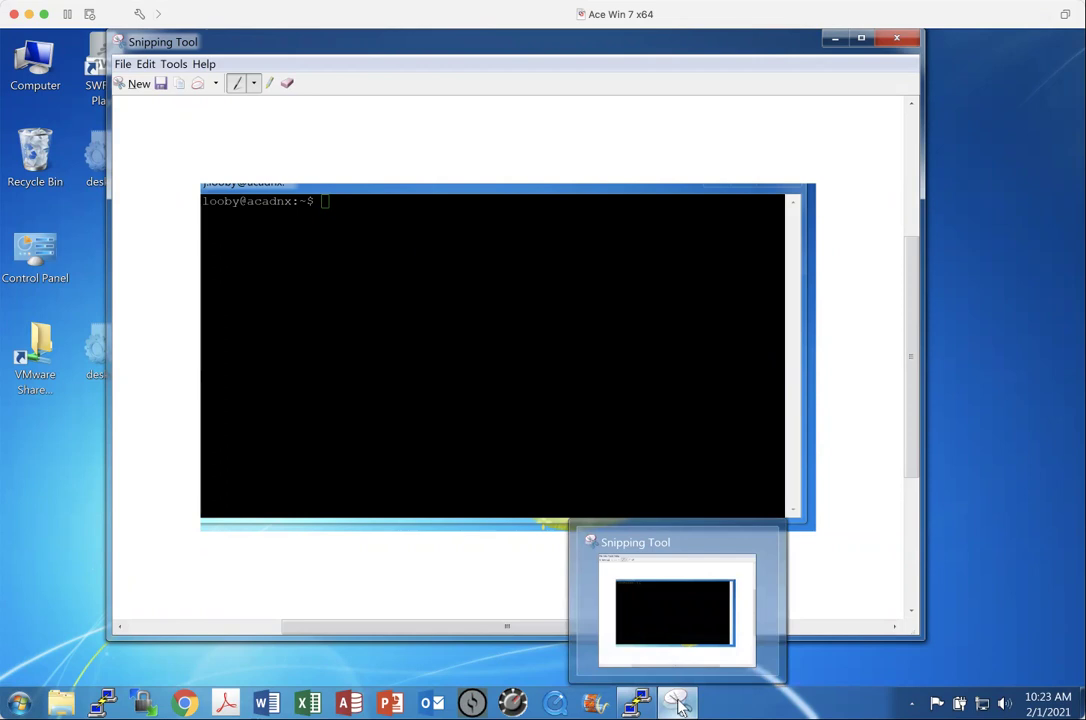
right_click(678, 705)
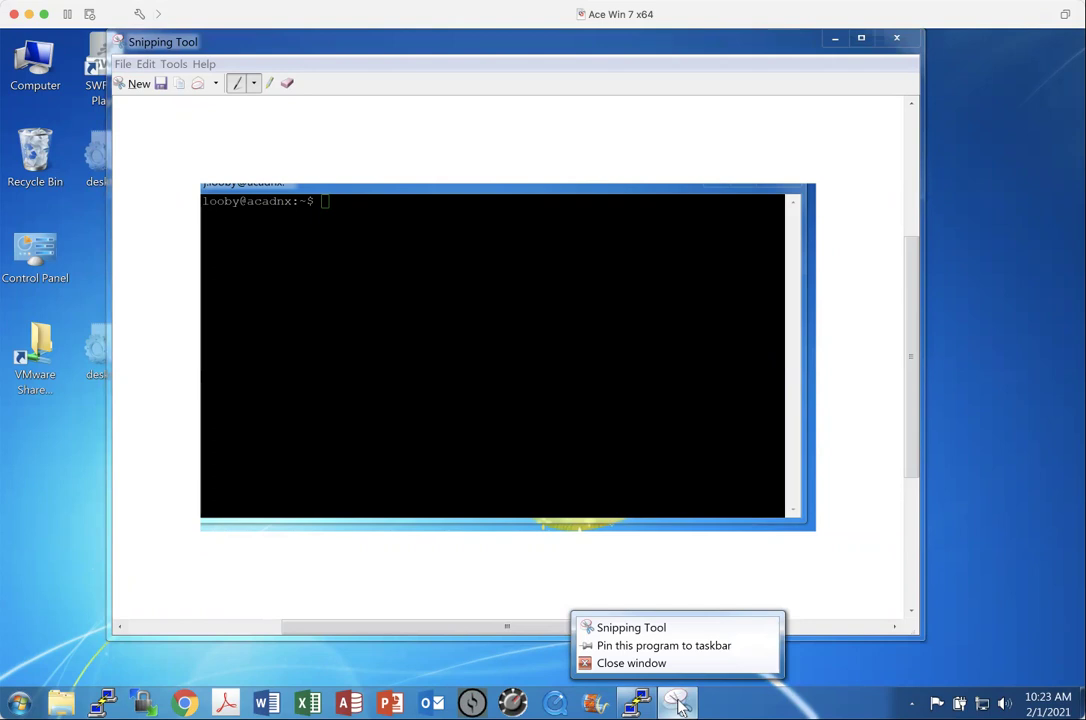
left_click(651, 646)
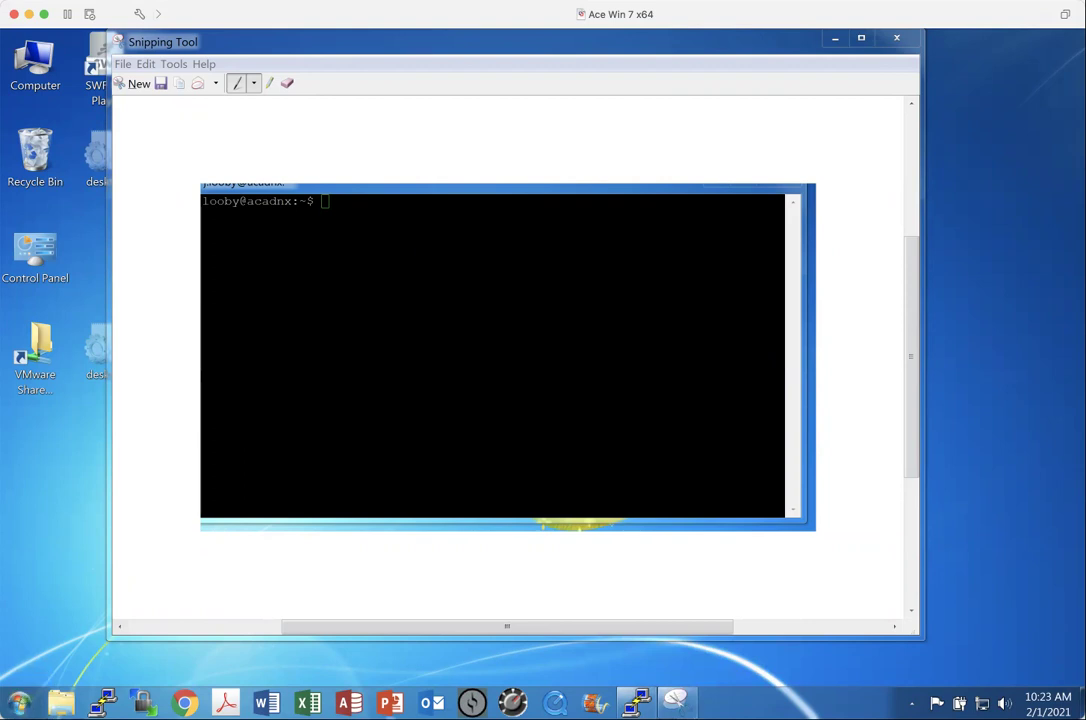
mouse_move(668, 705)
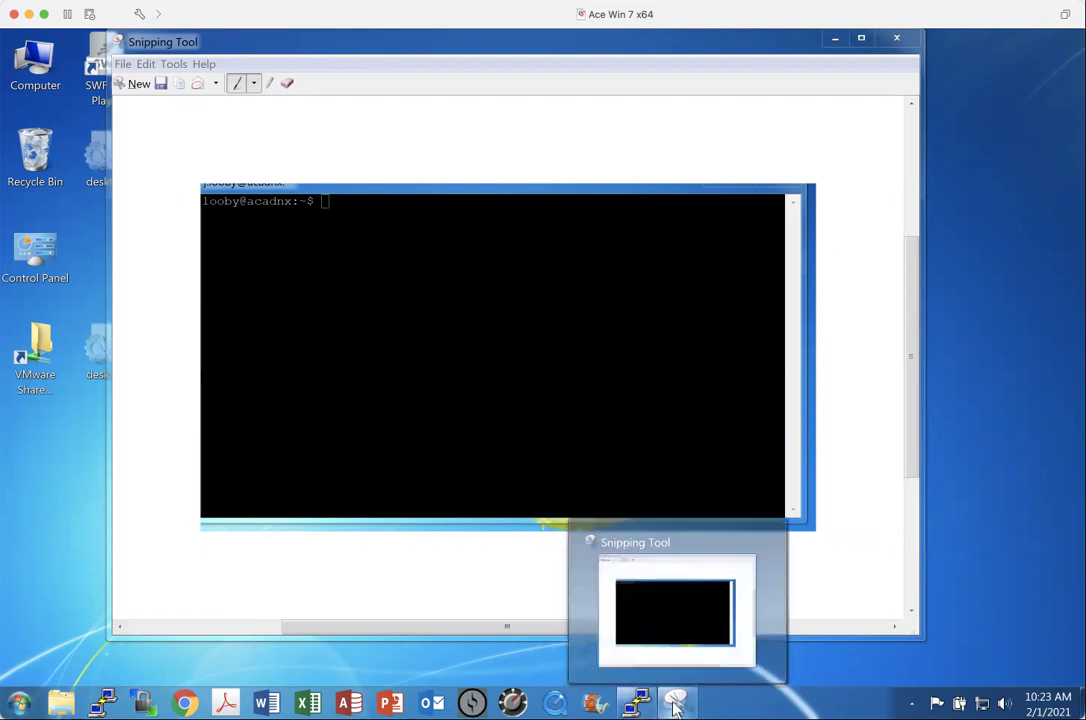